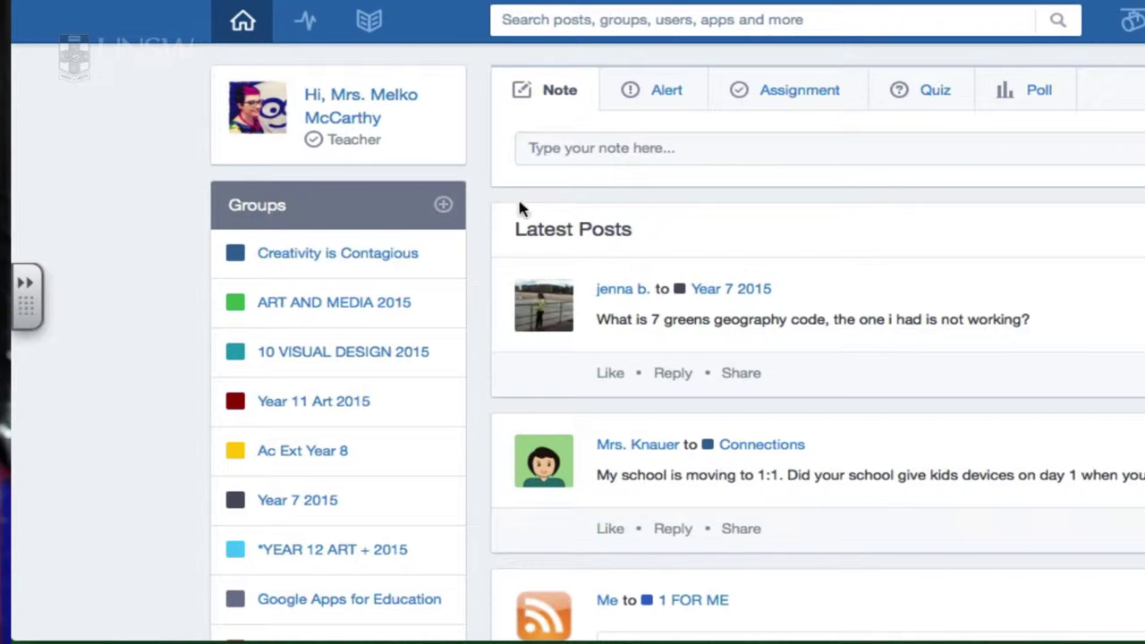
- Draft a new note reading 'Hey everyone!' and leave it with no file attached
click(557, 149)
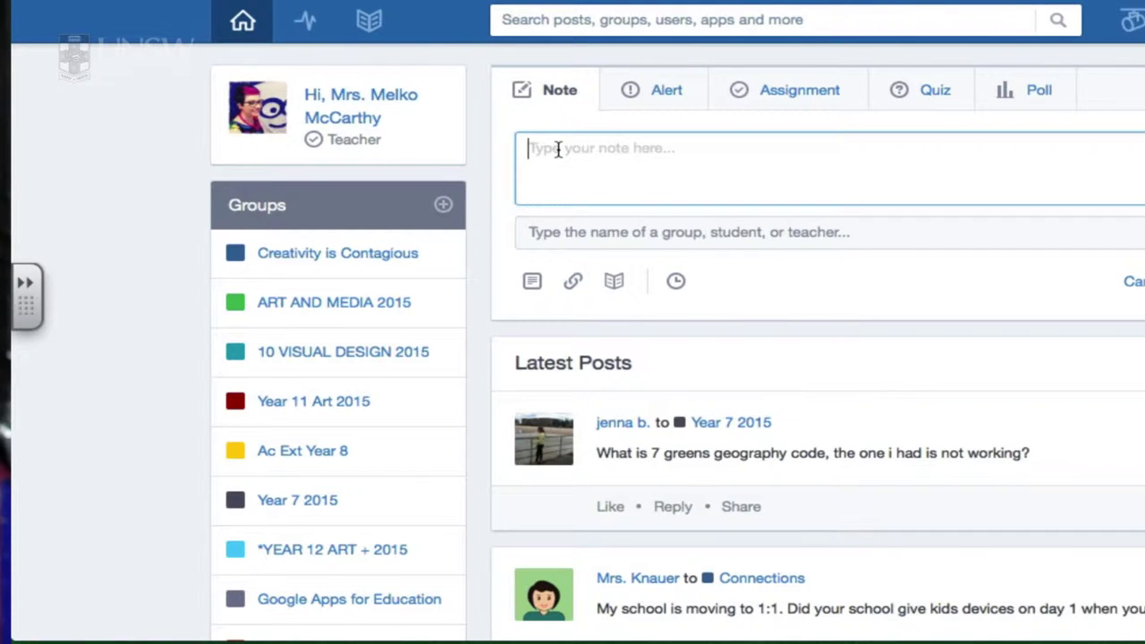
text(Hey everyone!)
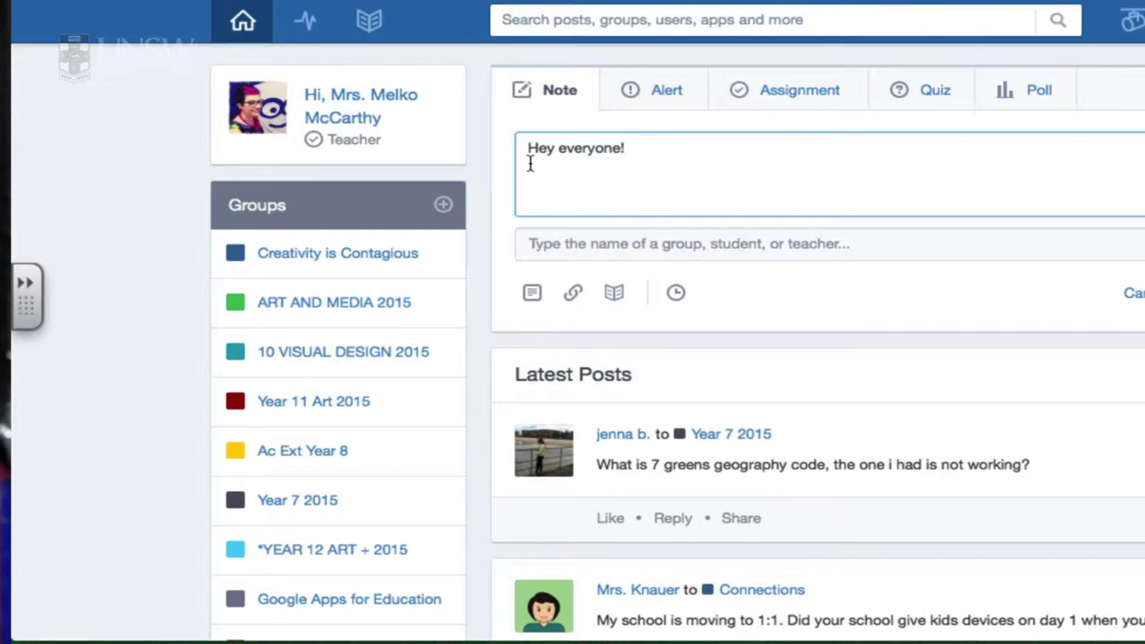
click(532, 300)
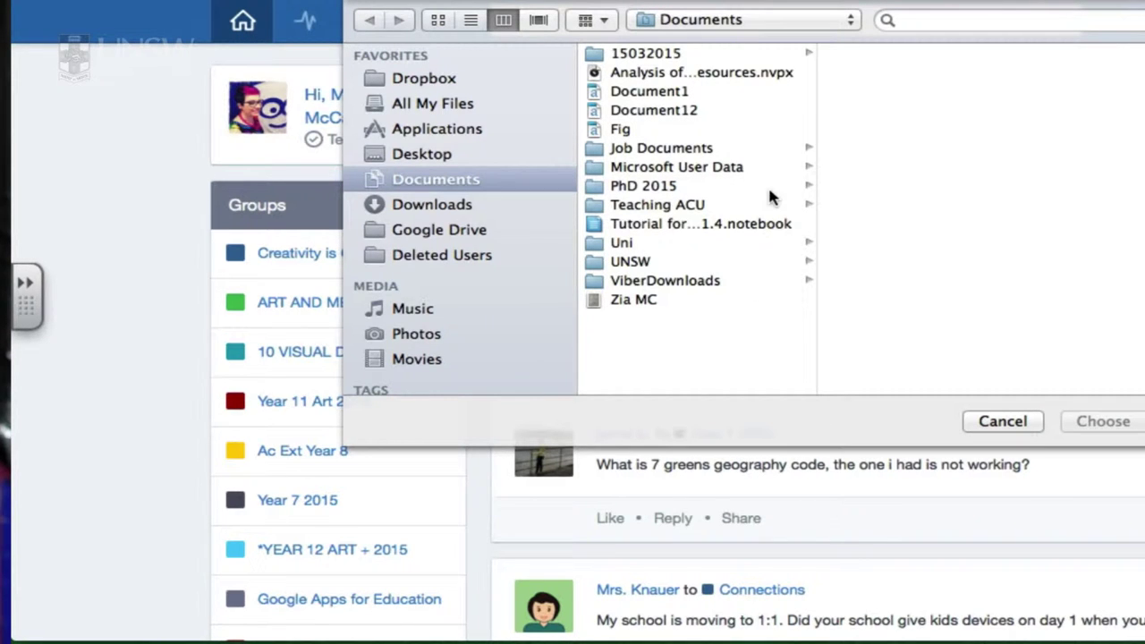
click(1008, 419)
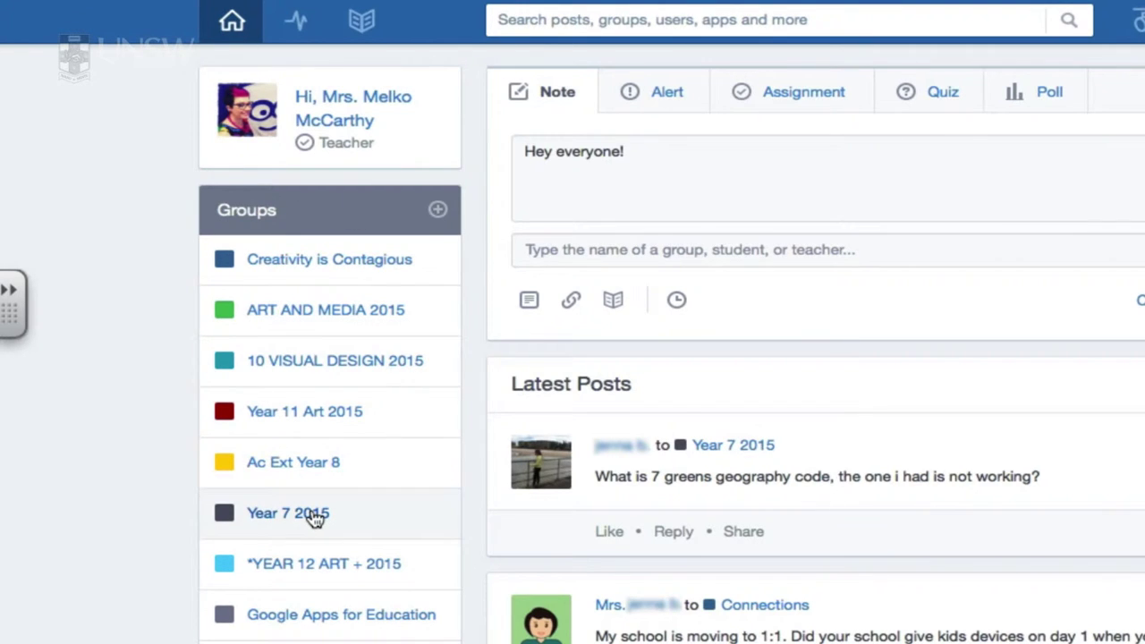
- Create the 'Visual Arts' group for 9th grade, Creative Arts subject area, subject Art
click(438, 214)
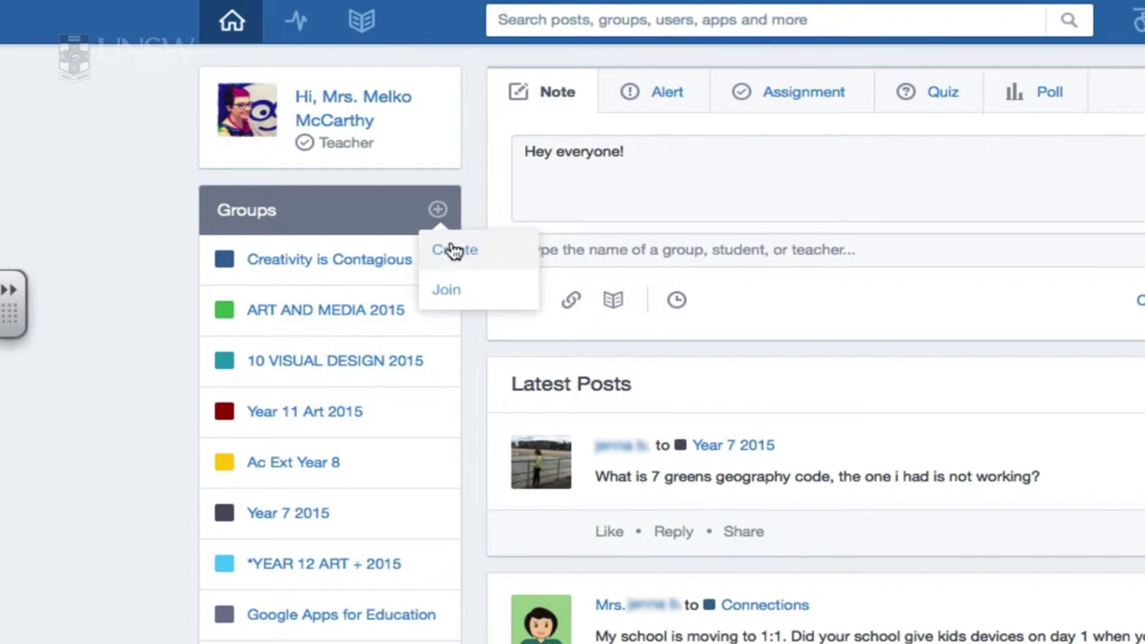
click(452, 250)
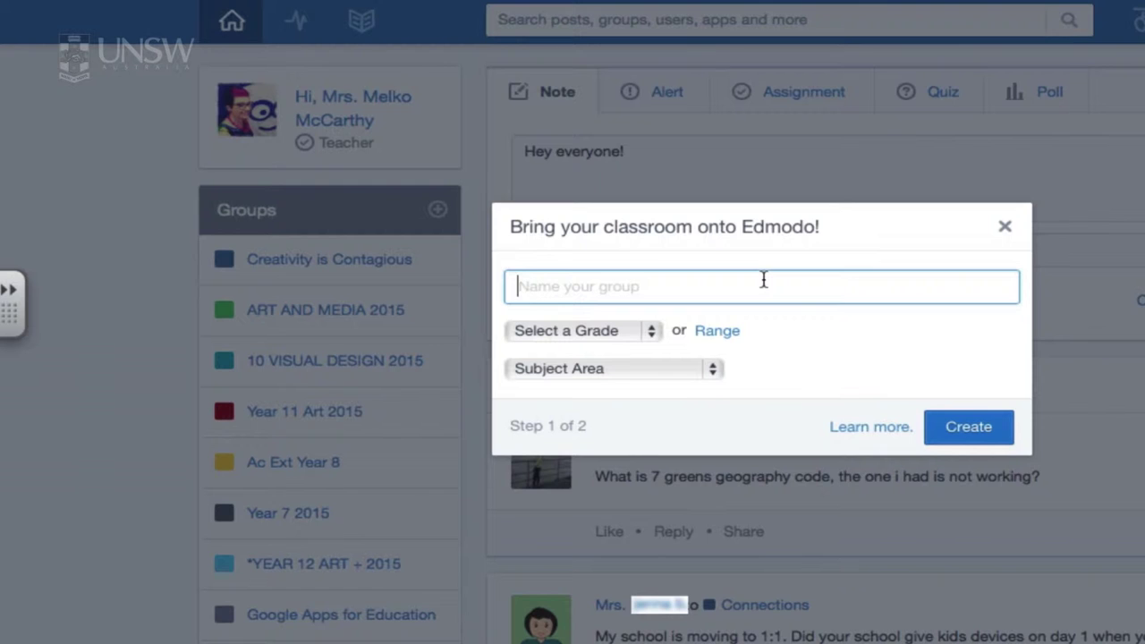
text(Visual Arts)
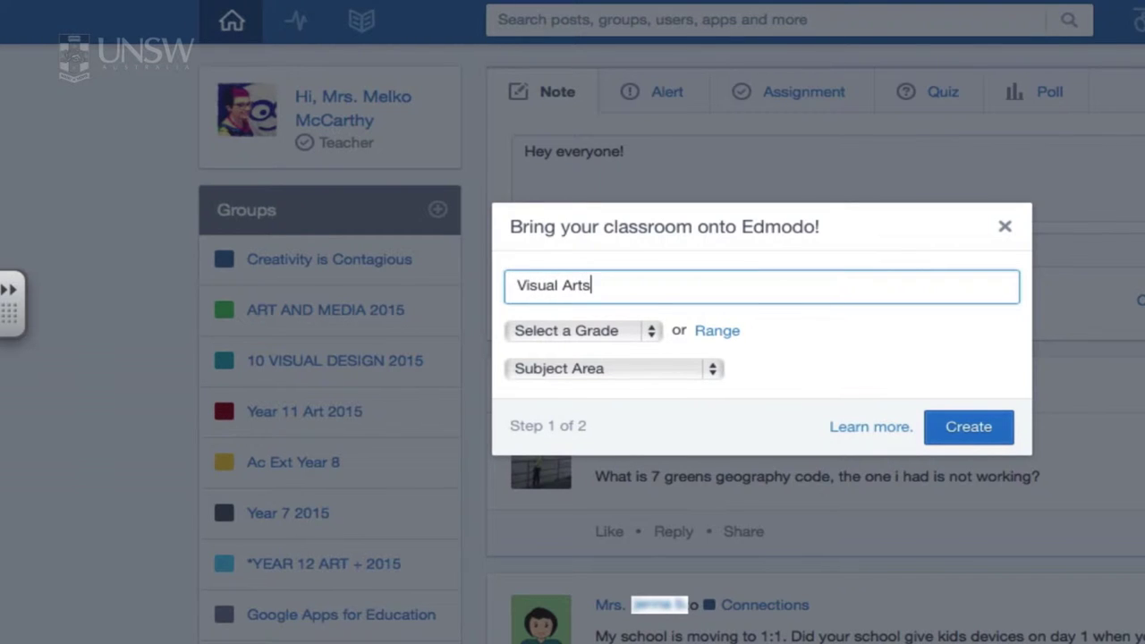
click(638, 329)
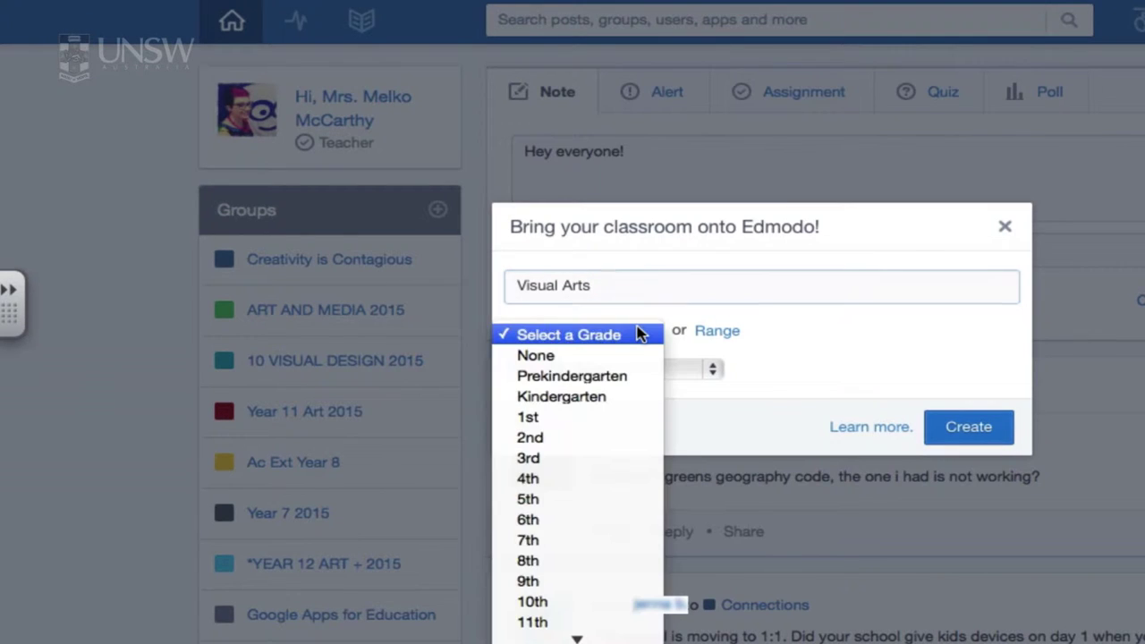
click(570, 581)
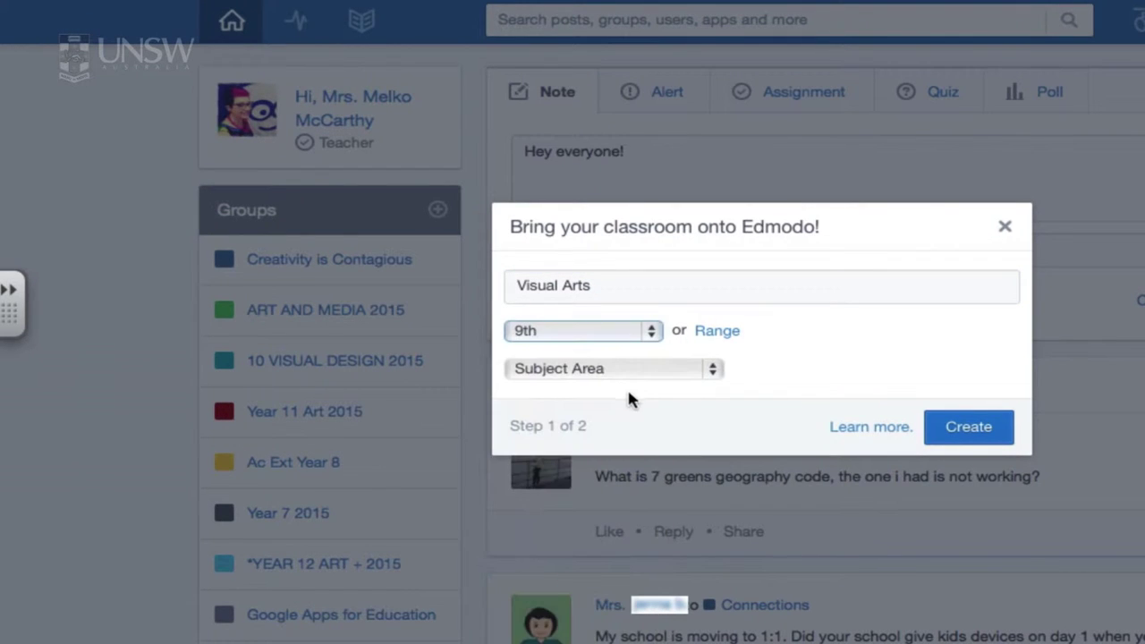
click(634, 370)
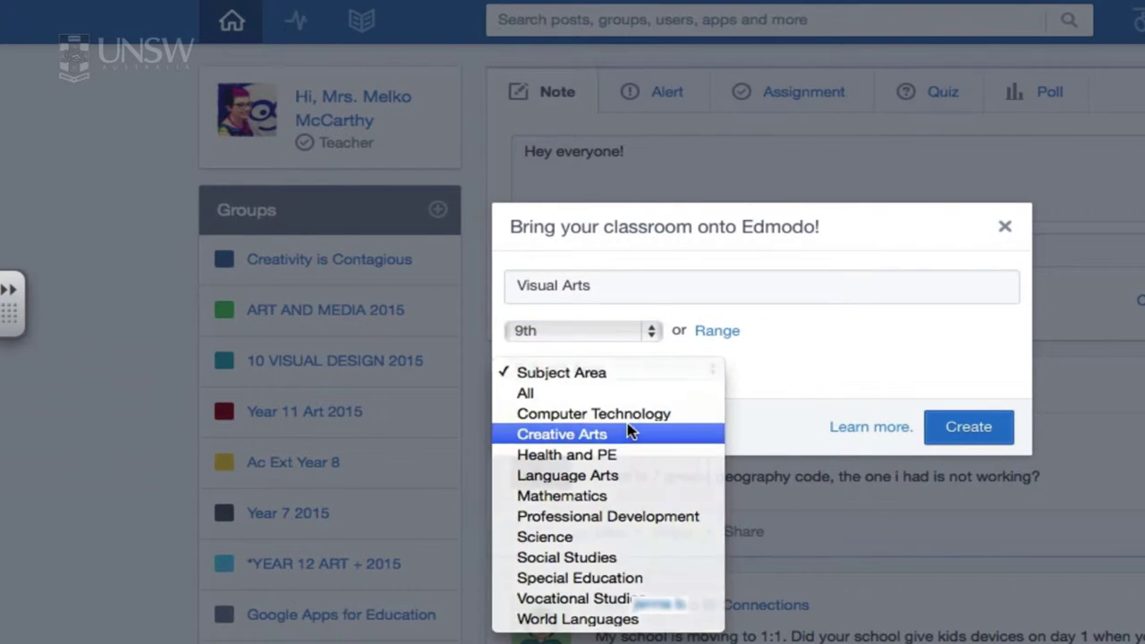
click(628, 434)
click(625, 408)
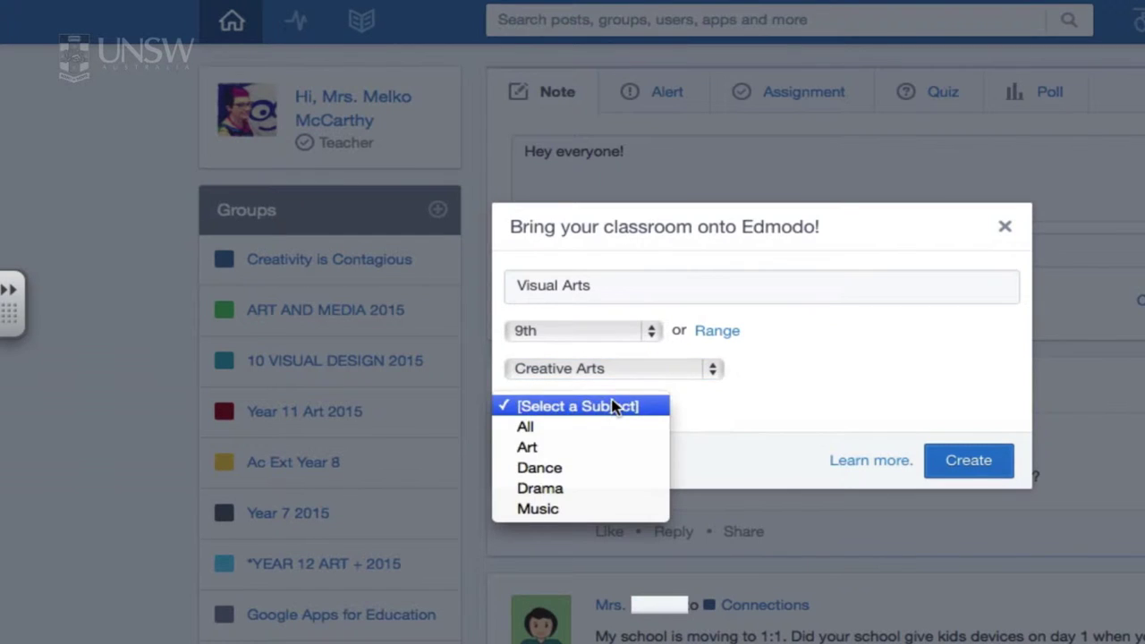
click(577, 455)
click(966, 461)
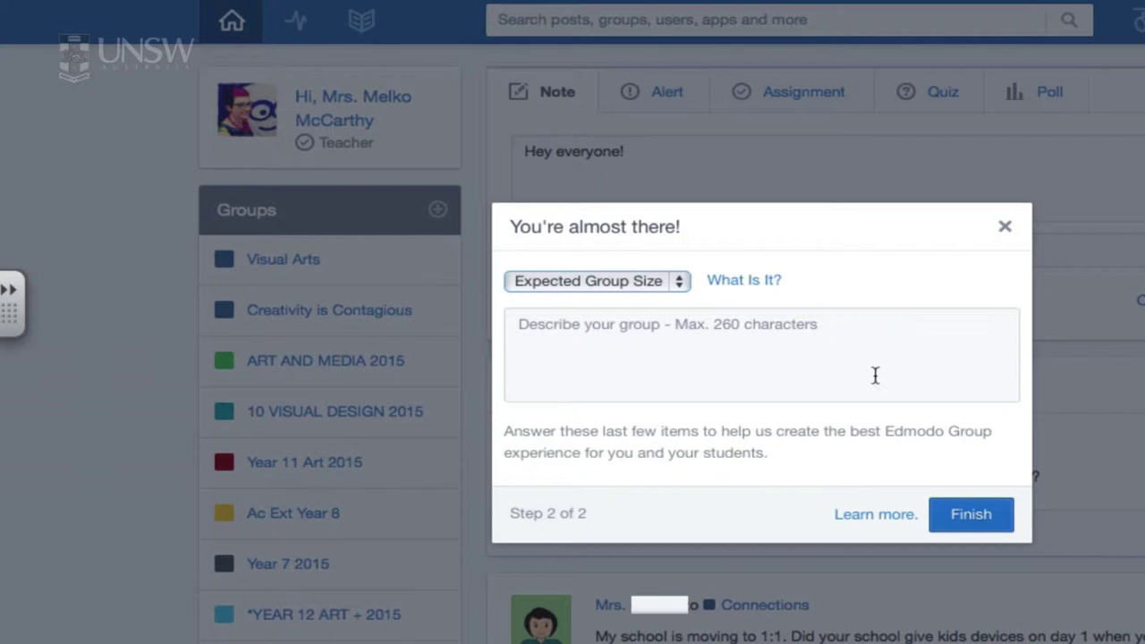
- Set the expected group size to 16-20 and the description to 'We love Art!', then finish
click(659, 285)
click(644, 401)
click(737, 359)
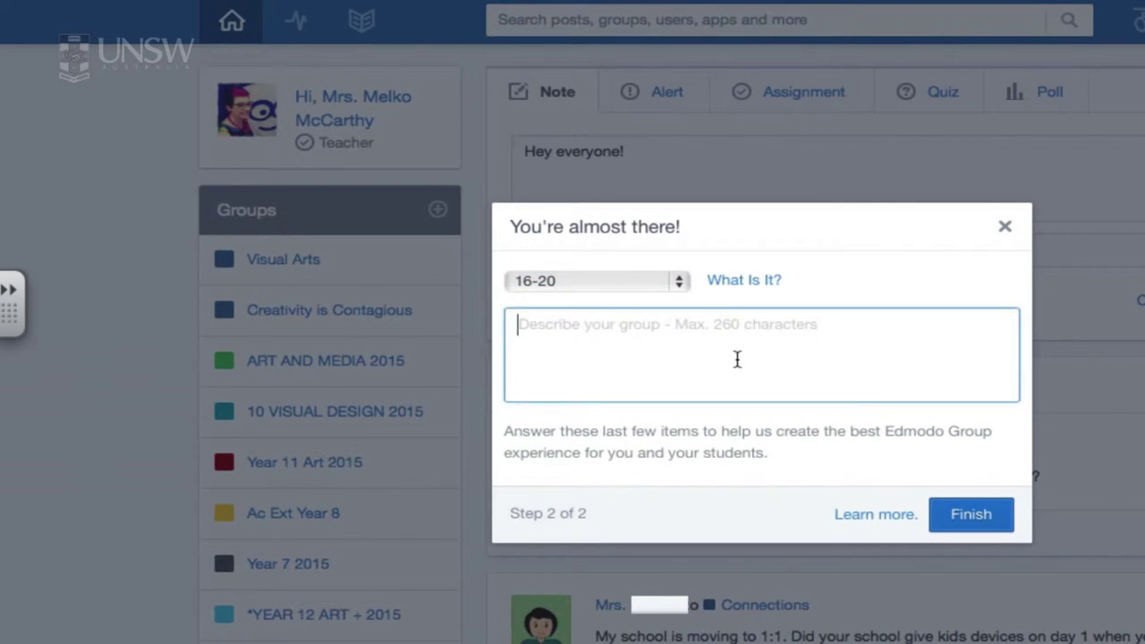
text(We love)
key(BackSpace)
text(ve Aet)
key(BackSpace)
key(BackSpace)
text(rt!)
click(967, 528)
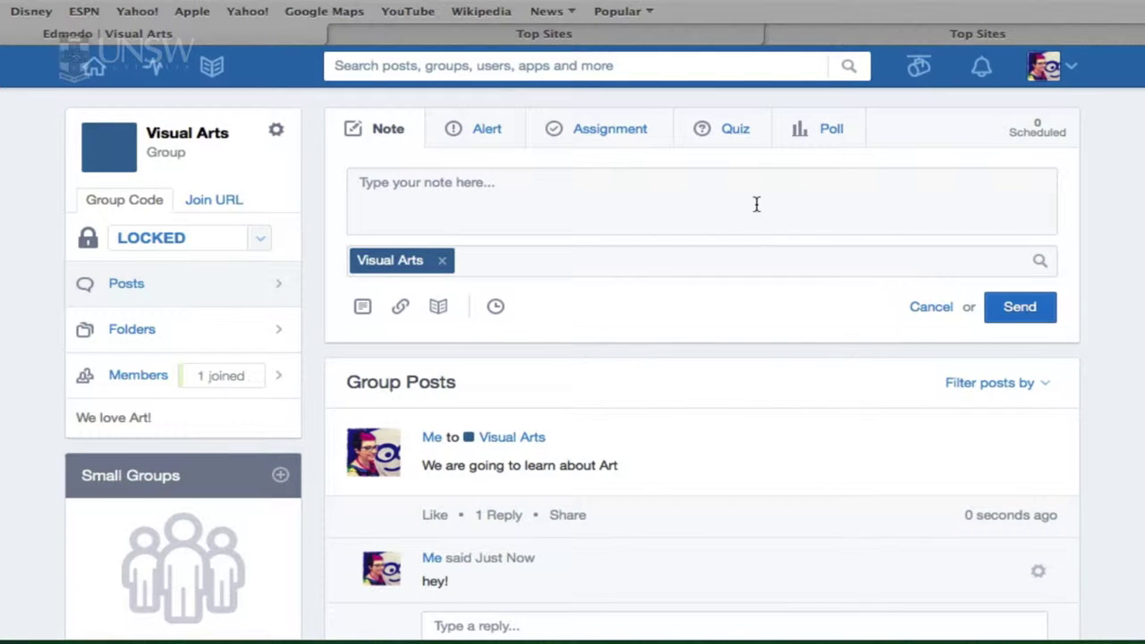
- Start a new assignment and bring up the list of previous assignments to load
click(585, 136)
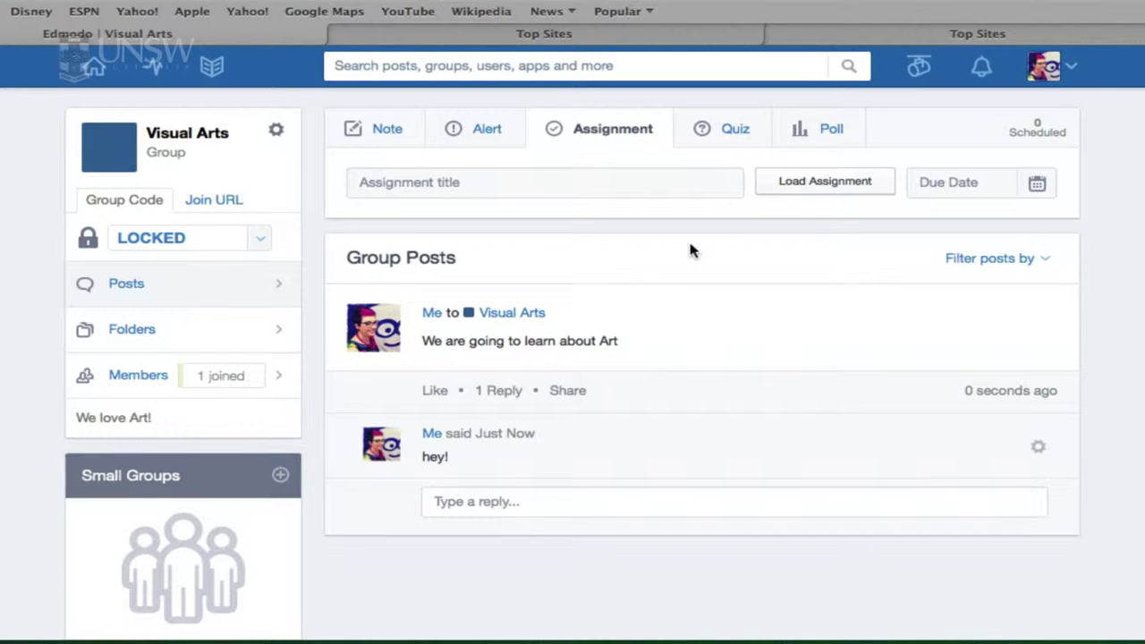
click(580, 184)
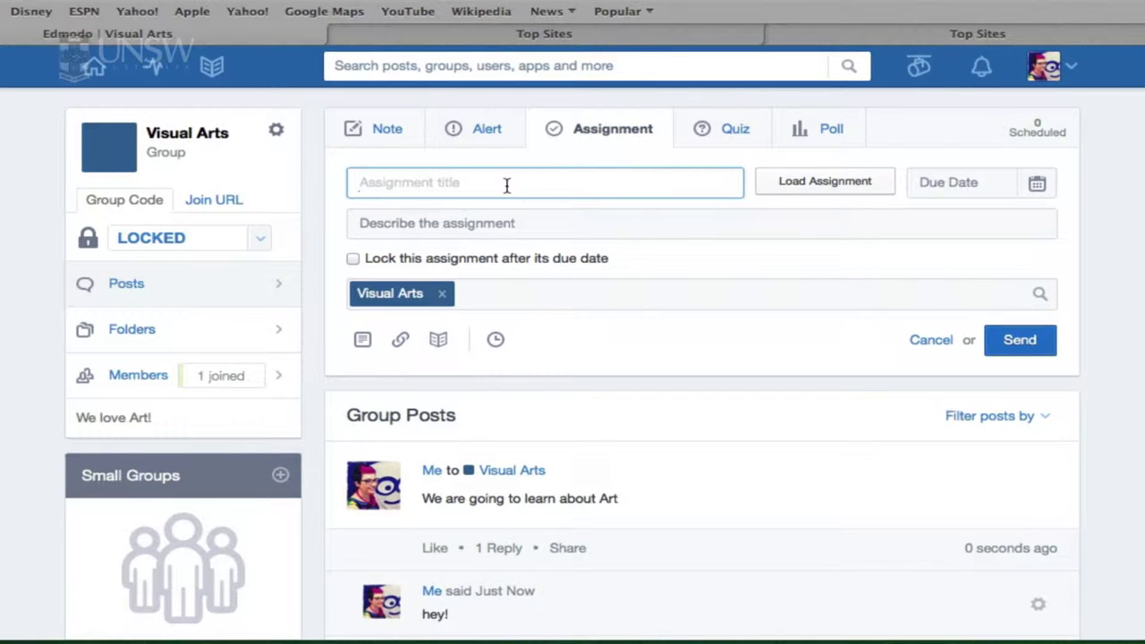
click(820, 188)
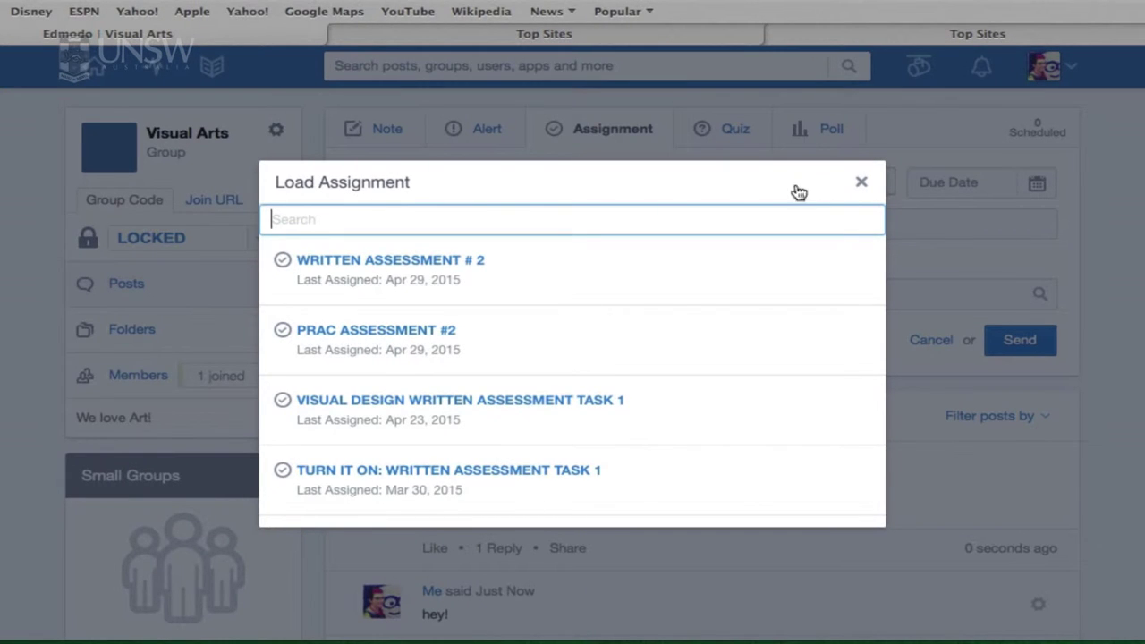
- Load PRAC ASSESSMENT #2 with its description and attached PDF into the assignment
click(383, 332)
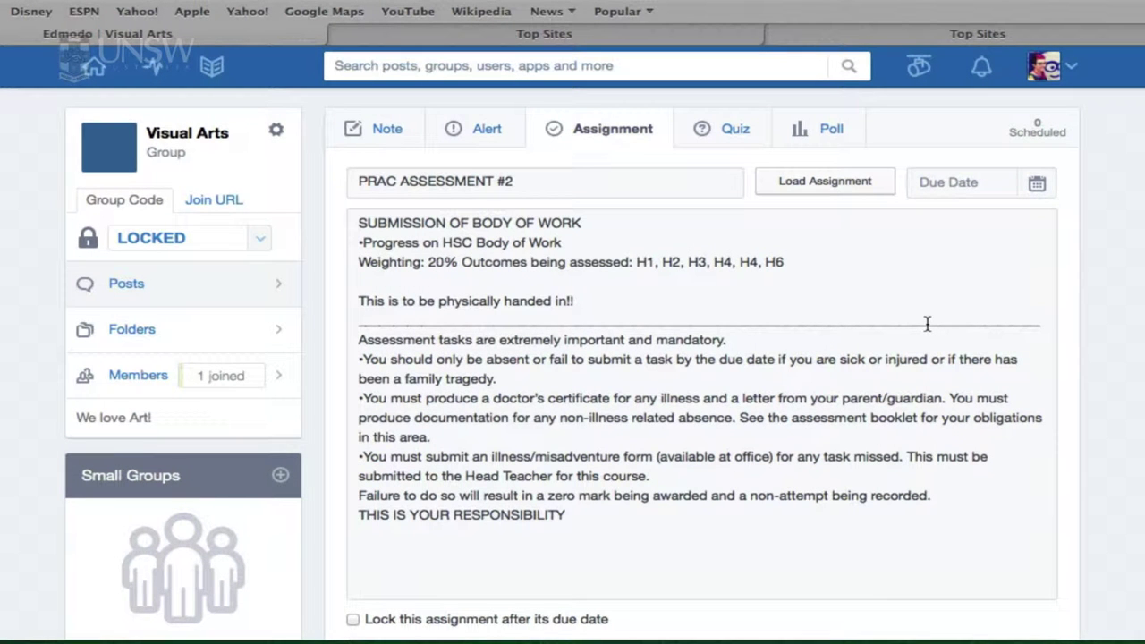
scroll(1095, 275, down, 5)
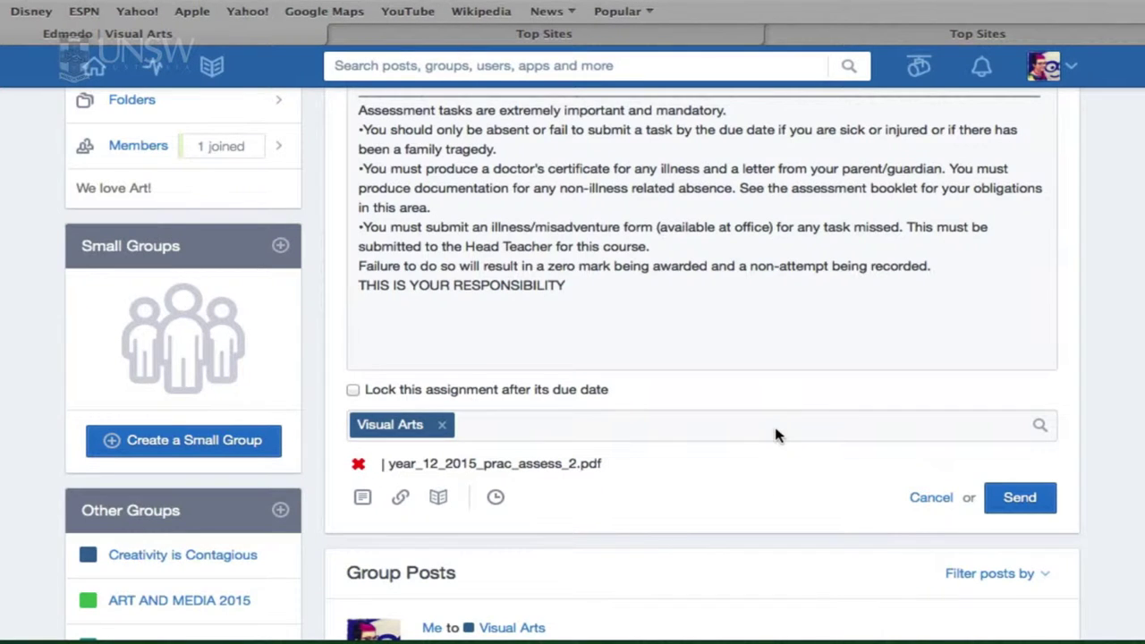
scroll(775, 435, up, 5)
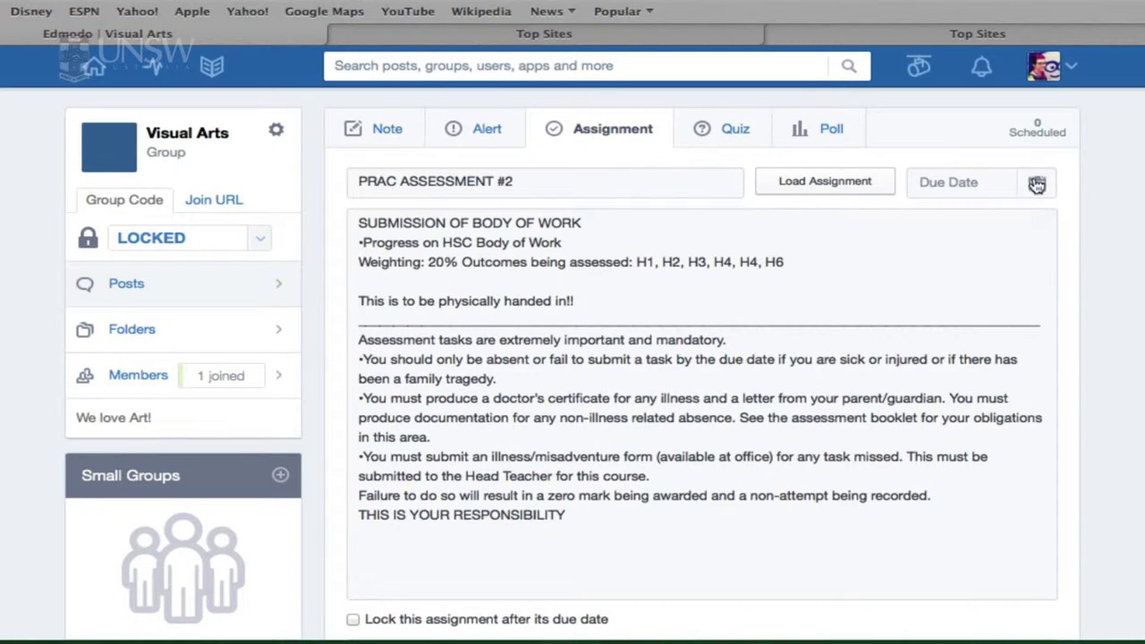
- Set the due date to May 28, 2015 and send the assignment to Visual Arts
click(1038, 184)
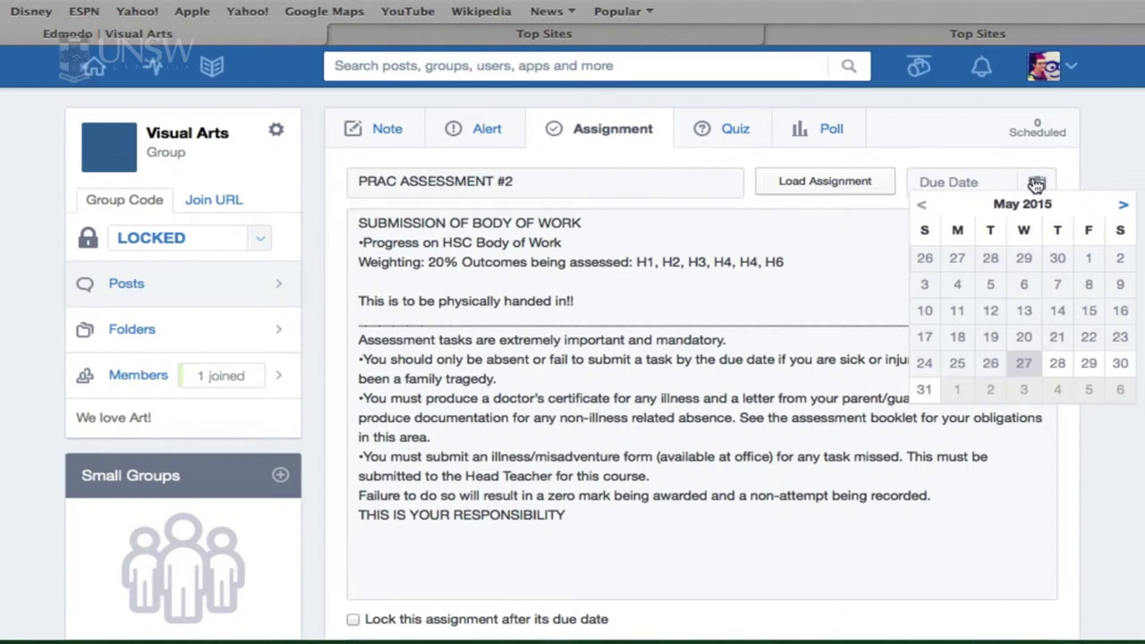
click(1057, 362)
scroll(926, 360, down, 7)
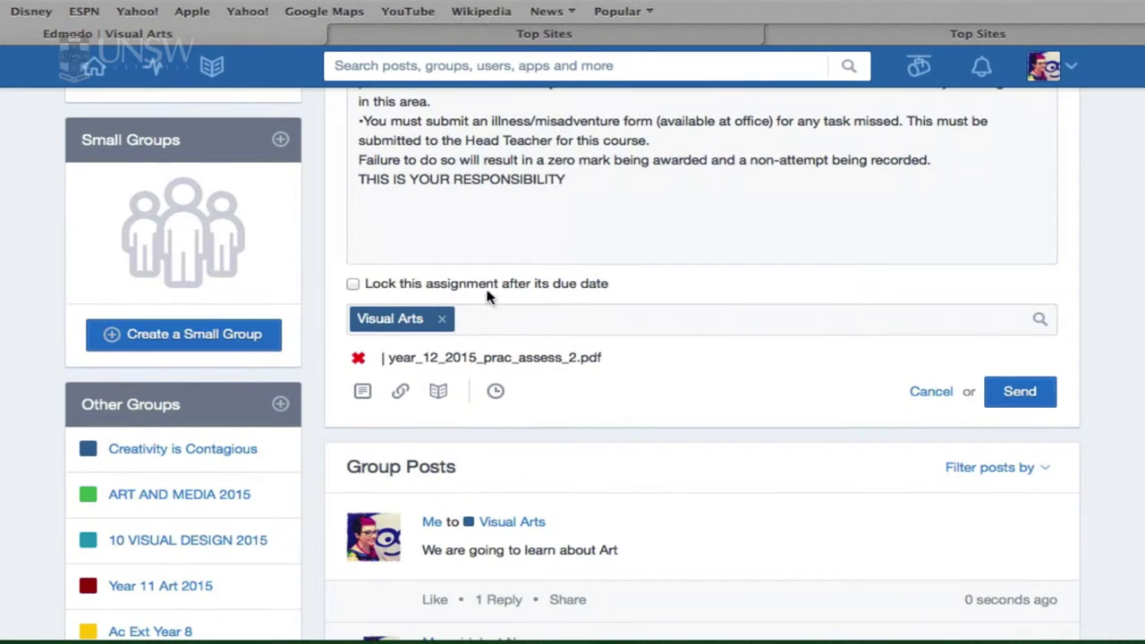
click(1014, 395)
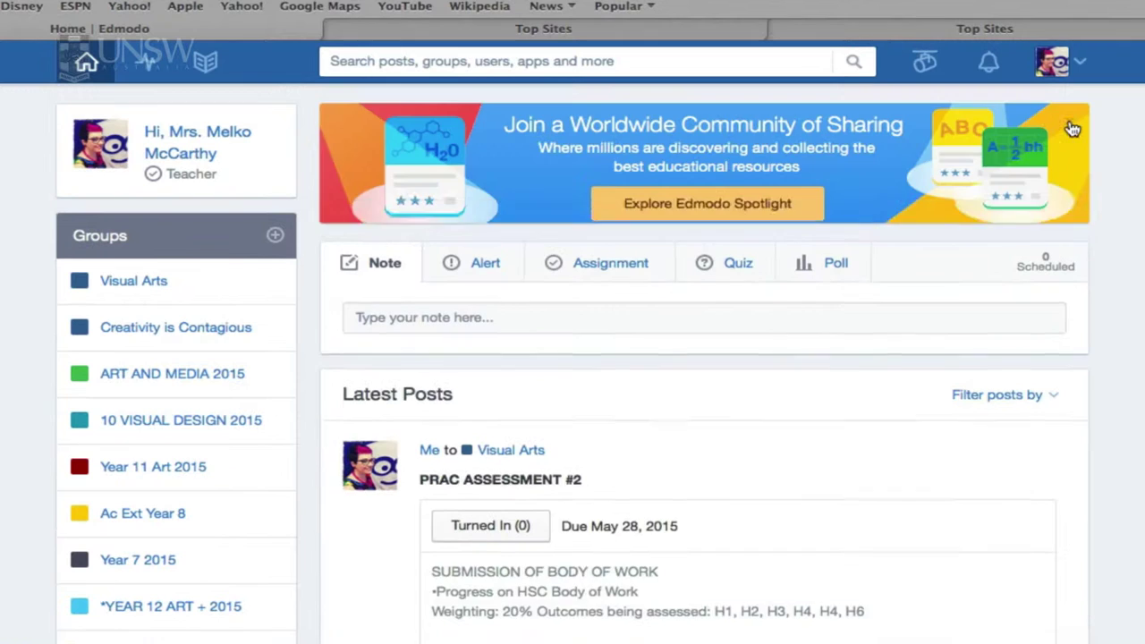
- Open the Progress page for the *YEAR 12 ART + 2015 group
click(146, 65)
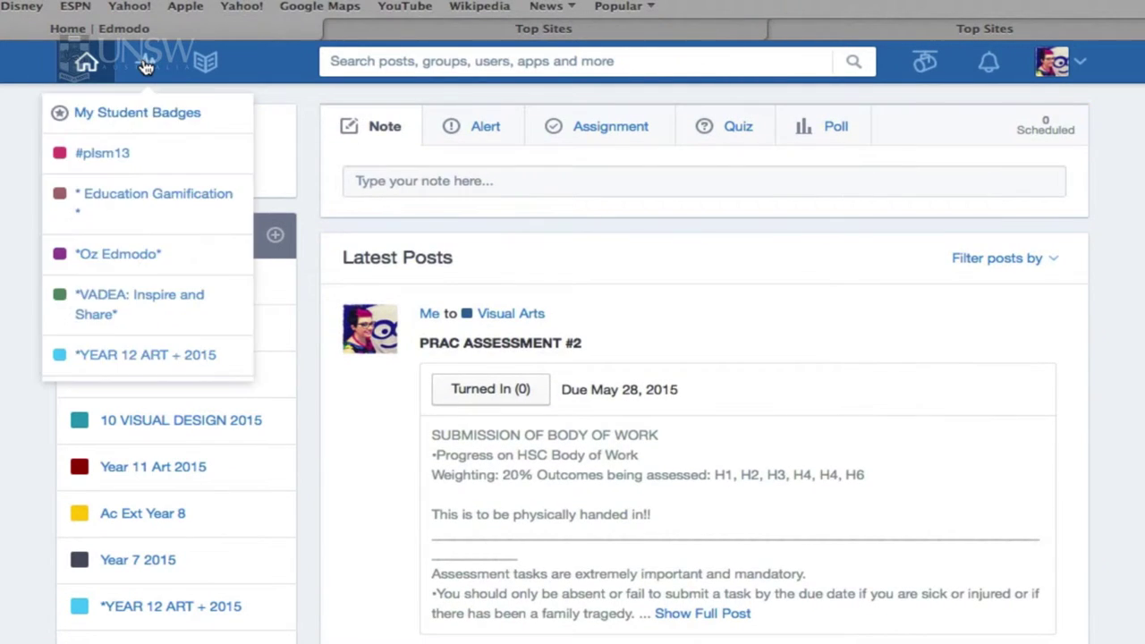
scroll(125, 214, down, 2)
scroll(129, 216, down, 4)
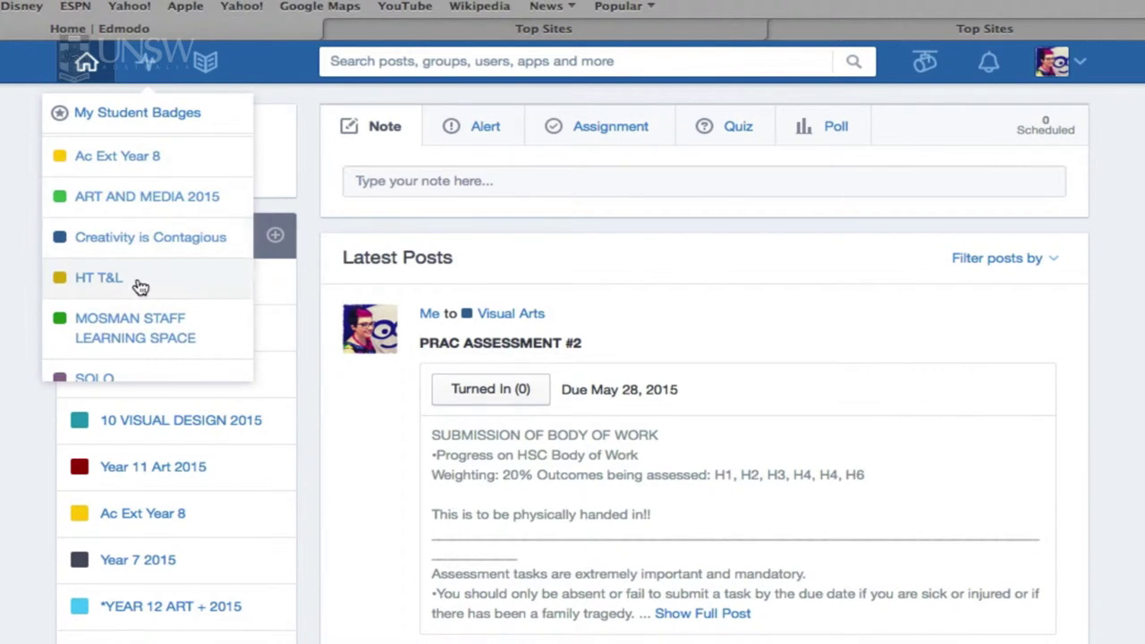
scroll(136, 285, up, 3)
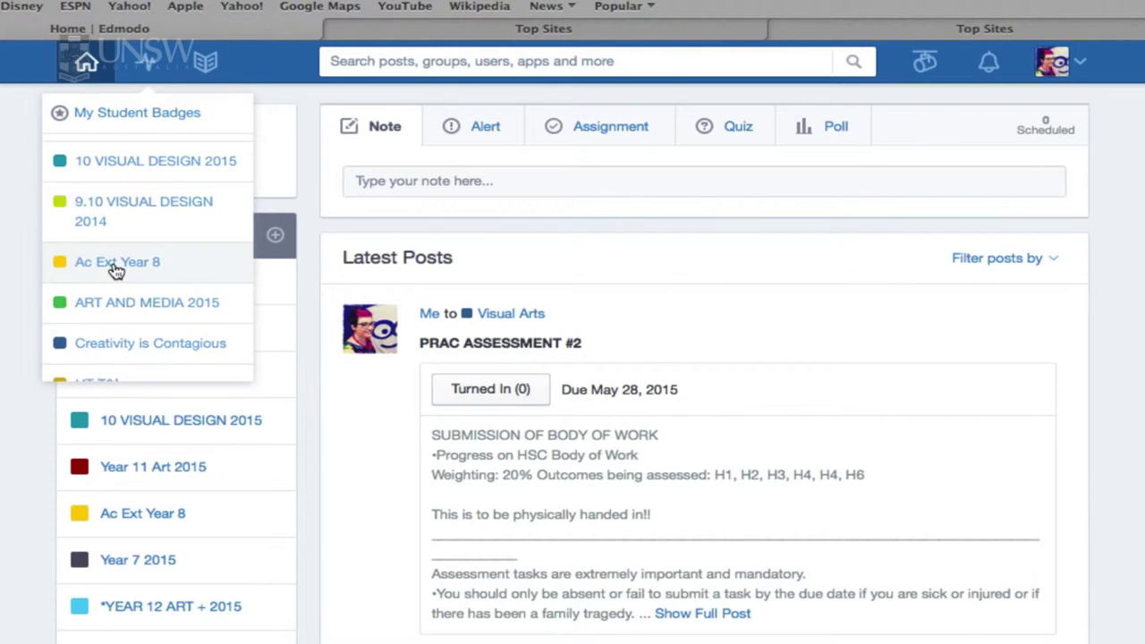
scroll(90, 267, up, 3)
click(141, 267)
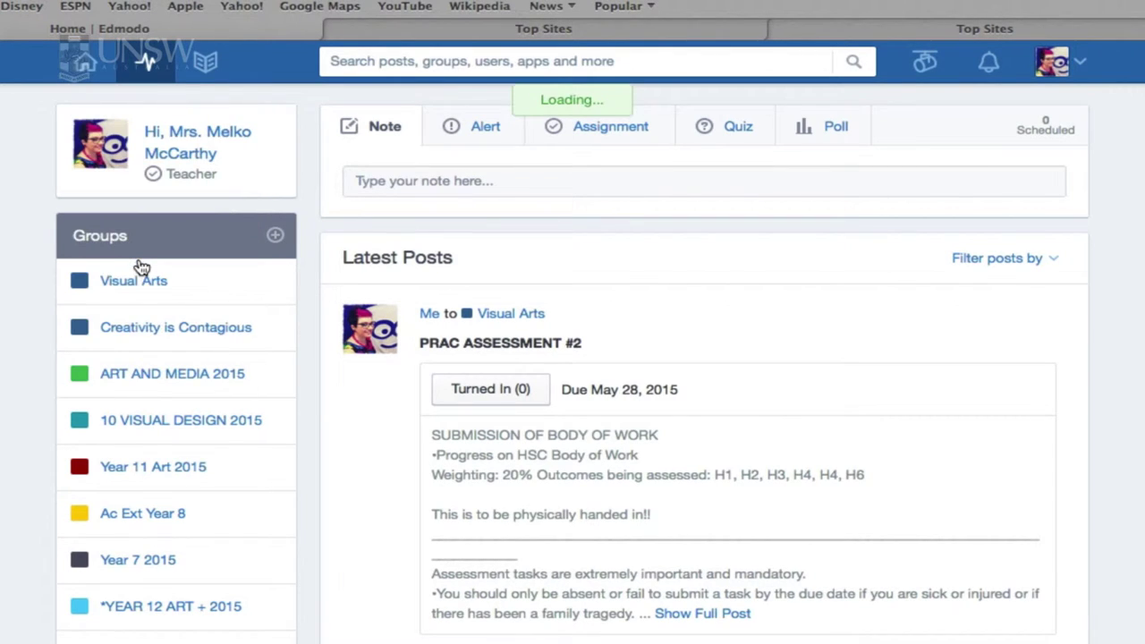